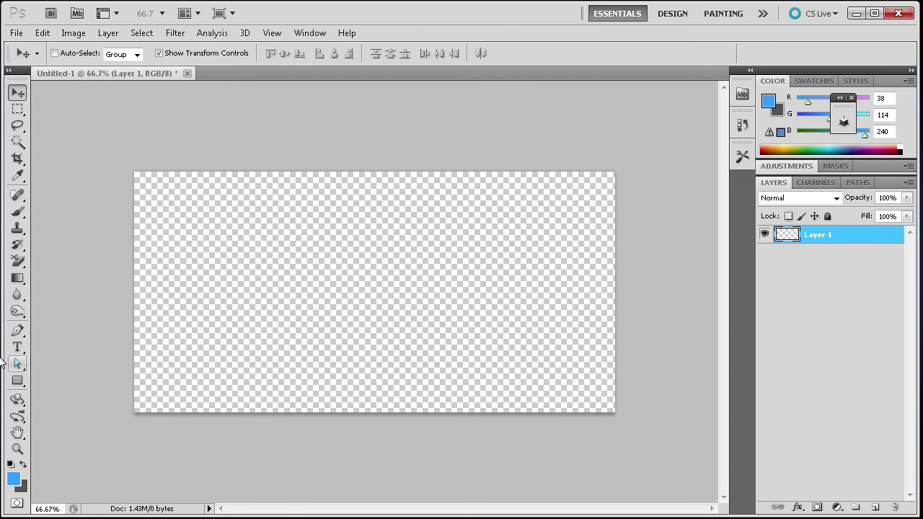
# - Type the word RCGraphix in blue Arial on the canvas and commit it
pyautogui.click(17, 347)
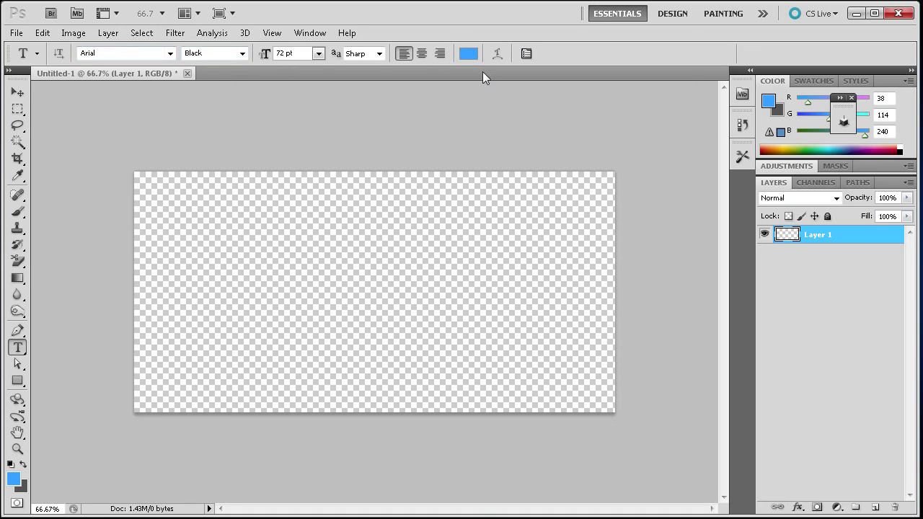
pyautogui.click(231, 277)
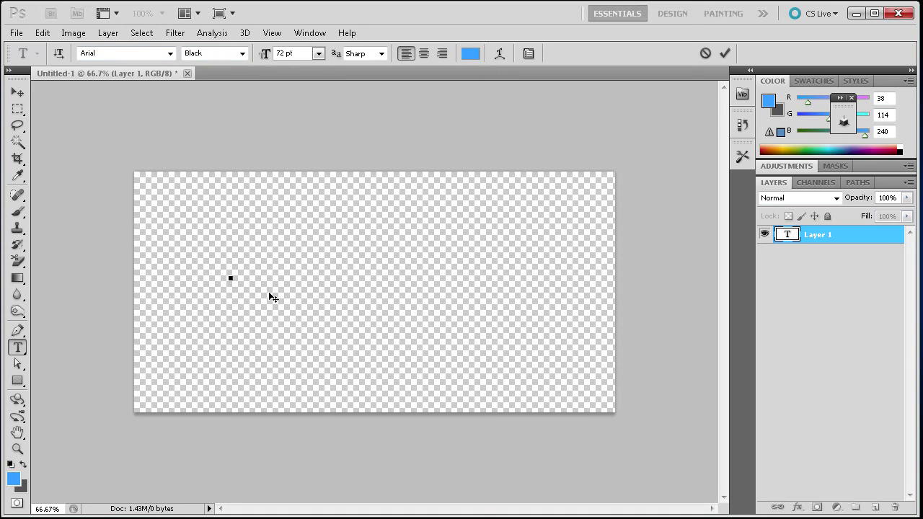
pyautogui.write('Rc')
pyautogui.press('BackSpace')
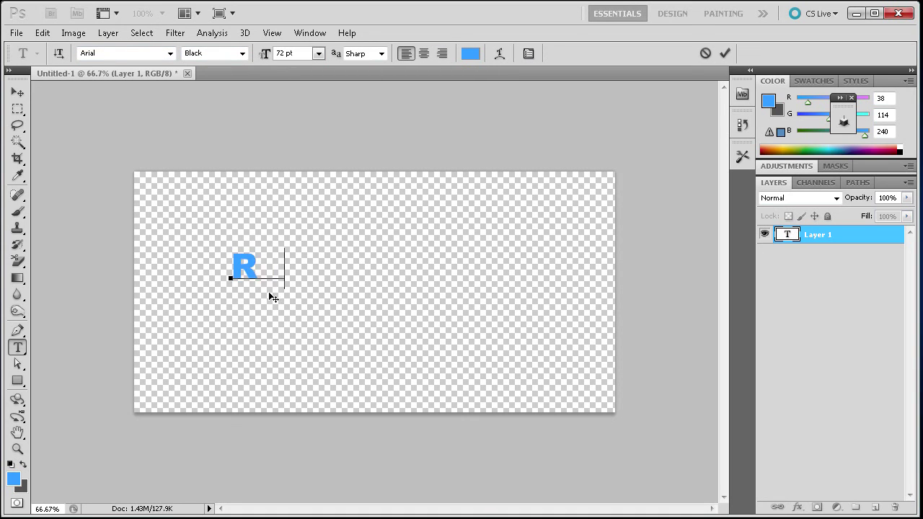
pyautogui.write('CGraphix')
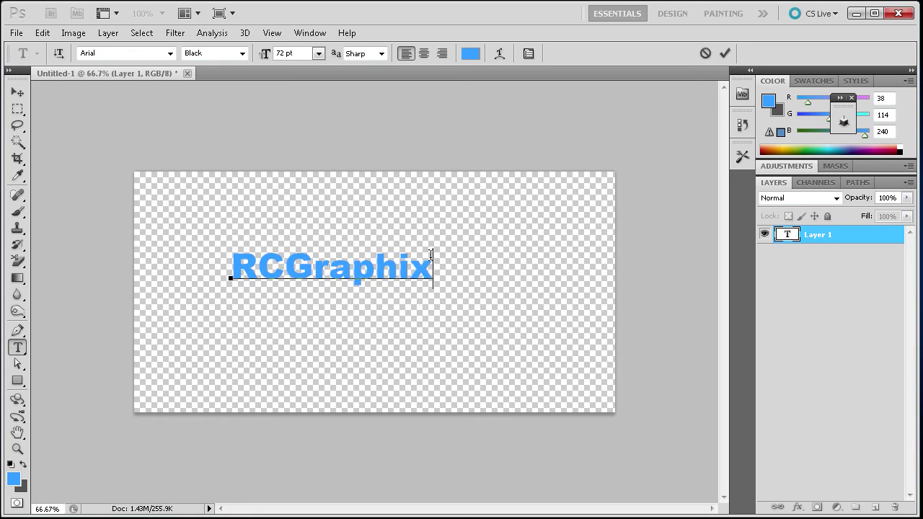
pyautogui.hotkey('shift', 'Left')
pyautogui.hotkey('ctrl', 'a')
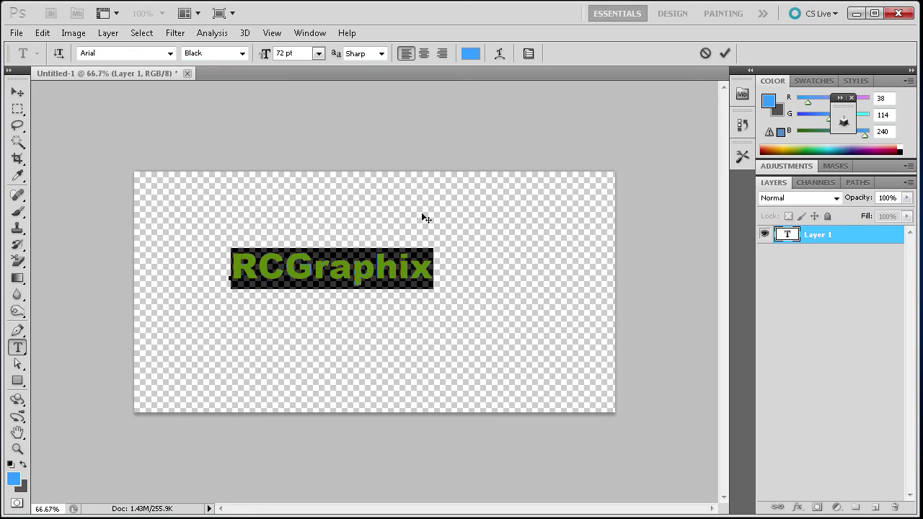
pyautogui.press('Right')
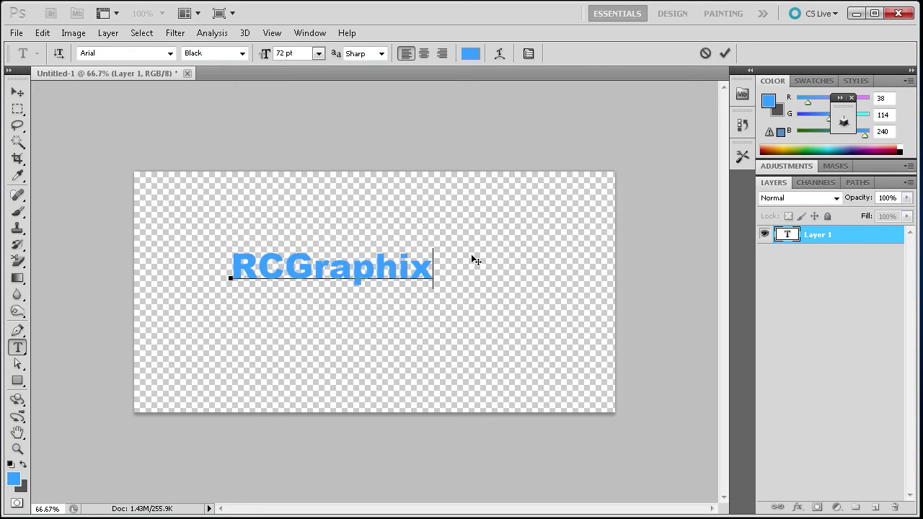
pyautogui.click(727, 52)
# - Scale the text up to about 213% and shift it lower left, then commit
pyautogui.click(18, 92)
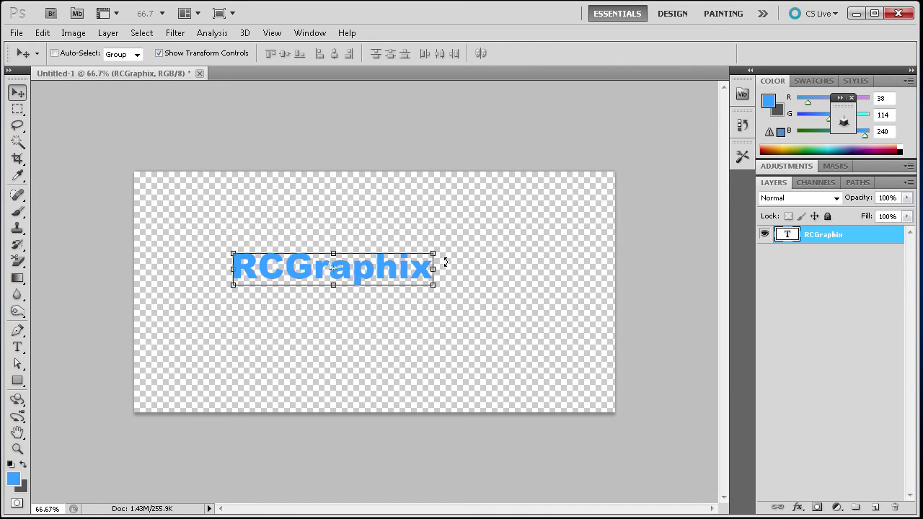
pyautogui.moveTo(439, 247); pyautogui.dragTo(644, 126)
pyautogui.moveTo(440, 259); pyautogui.dragTo(366, 308)
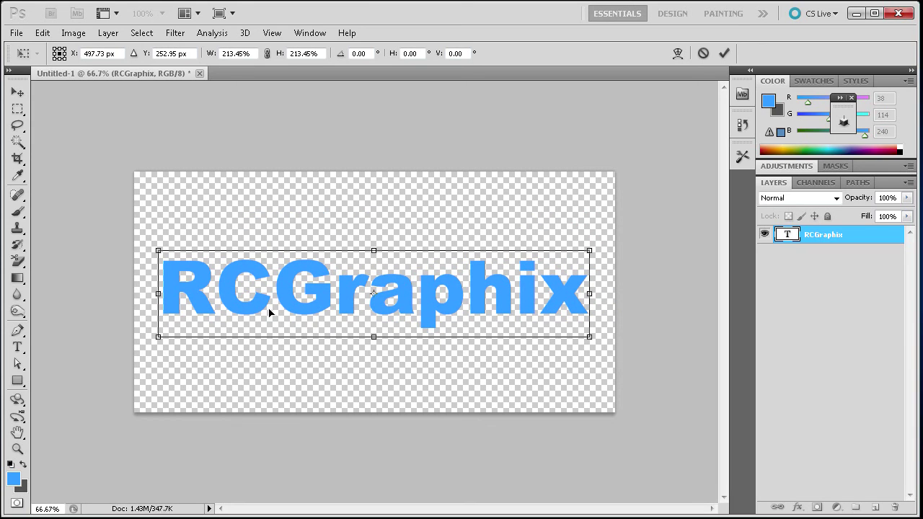
pyautogui.click(724, 52)
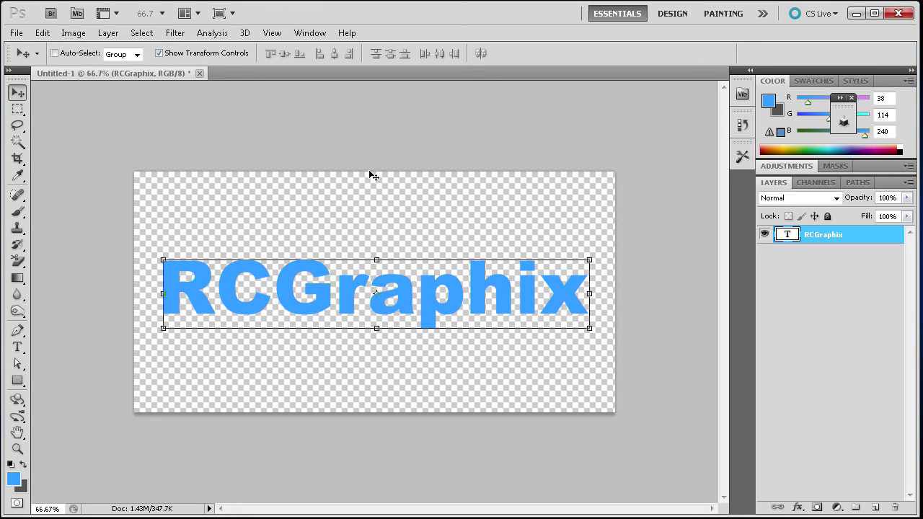
# - Convert the text layer with 3D > Repoussé > Text Layer, accepting rasterization
pyautogui.click(244, 34)
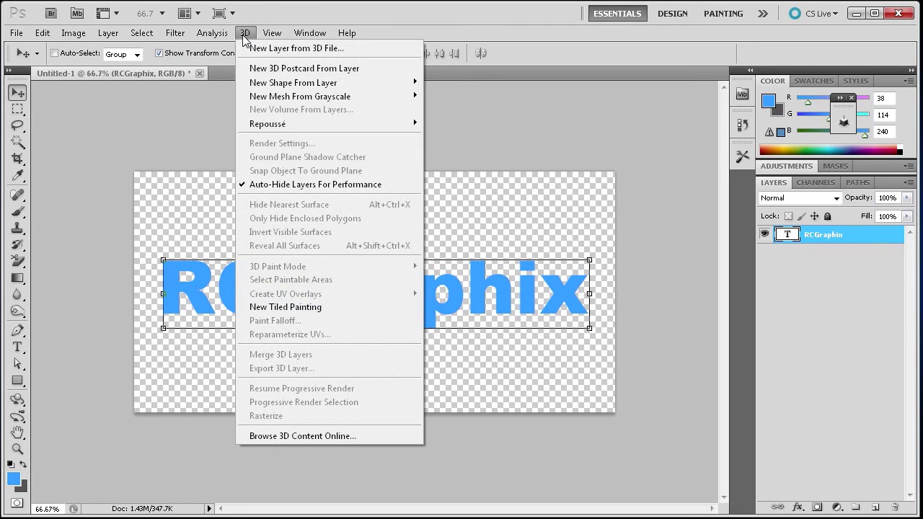
pyautogui.moveTo(274, 123)
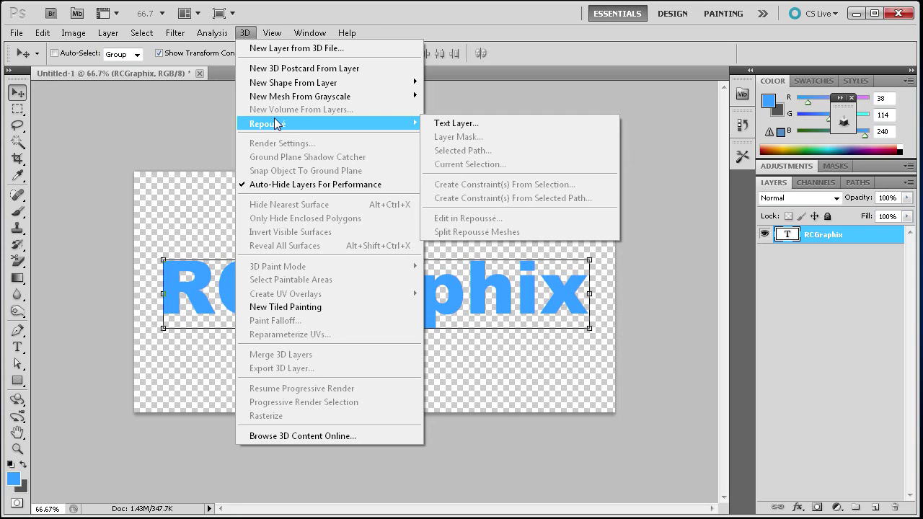
pyautogui.click(464, 121)
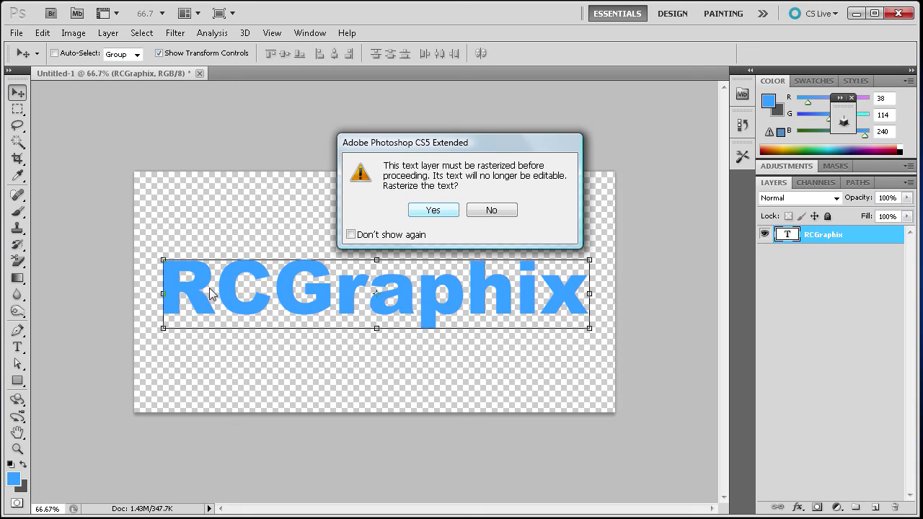
pyautogui.click(434, 210)
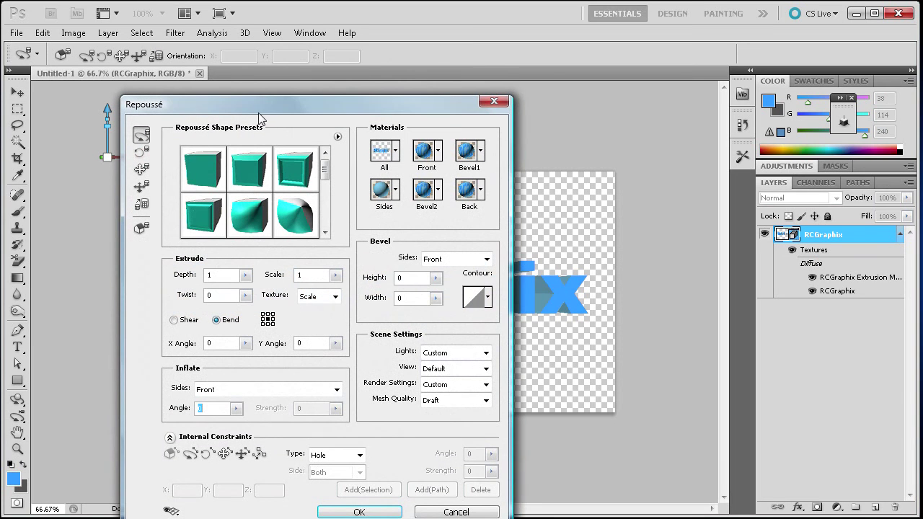
# - Move the Repoussé dialog right to reveal the extruded RCGraphix preview
pyautogui.moveTo(277, 114); pyautogui.dragTo(644, 66)
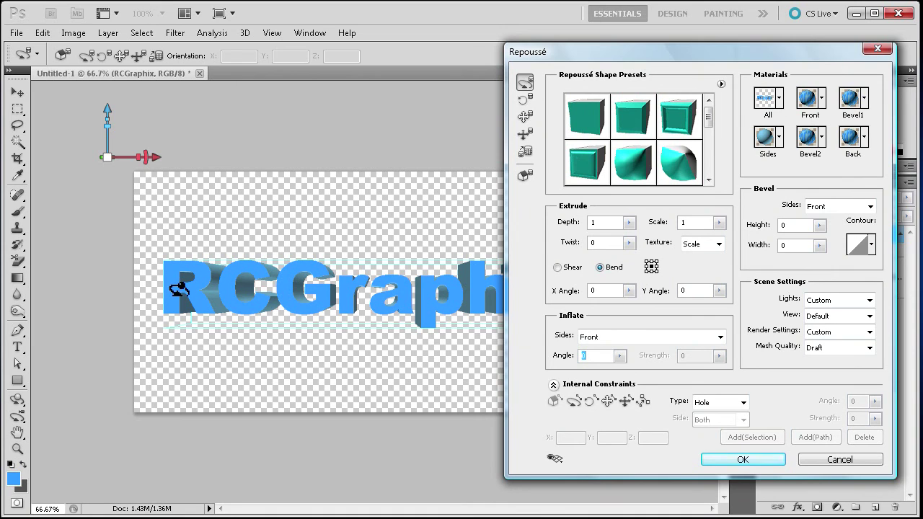
pyautogui.moveTo(646, 54)
pyautogui.mouseDown()
pyautogui.moveTo(528, 89)
pyautogui.moveTo(0, 309)
pyautogui.moveTo(0, 331)
pyautogui.moveTo(538, 36)
pyautogui.moveTo(631, 54)
pyautogui.mouseUp()
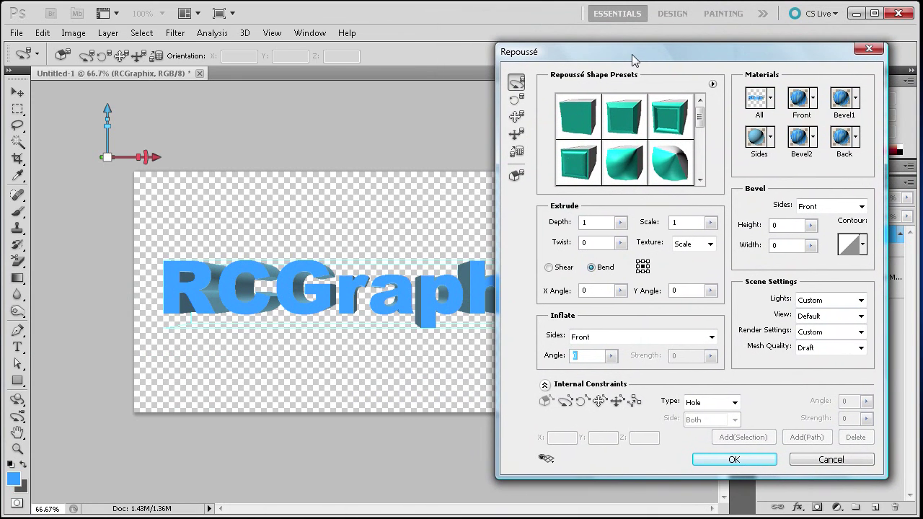
pyautogui.click(620, 223)
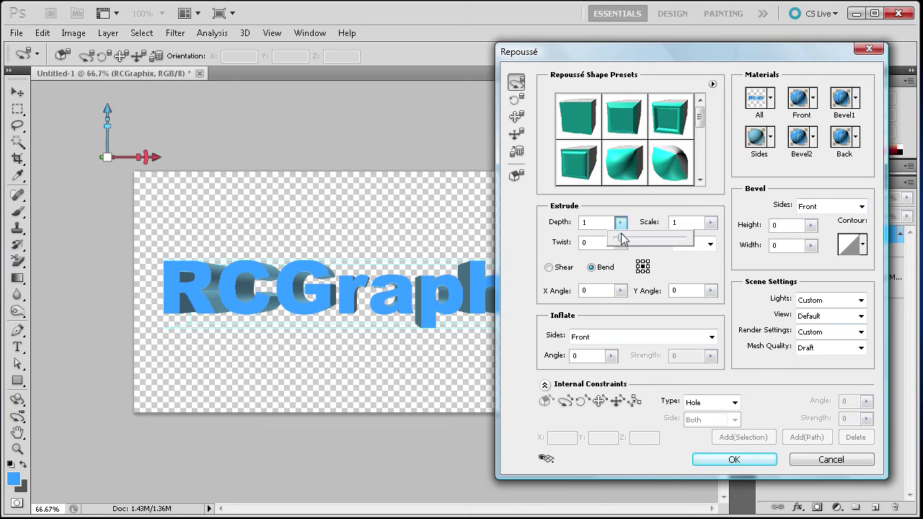
pyautogui.moveTo(624, 241); pyautogui.dragTo(629, 240)
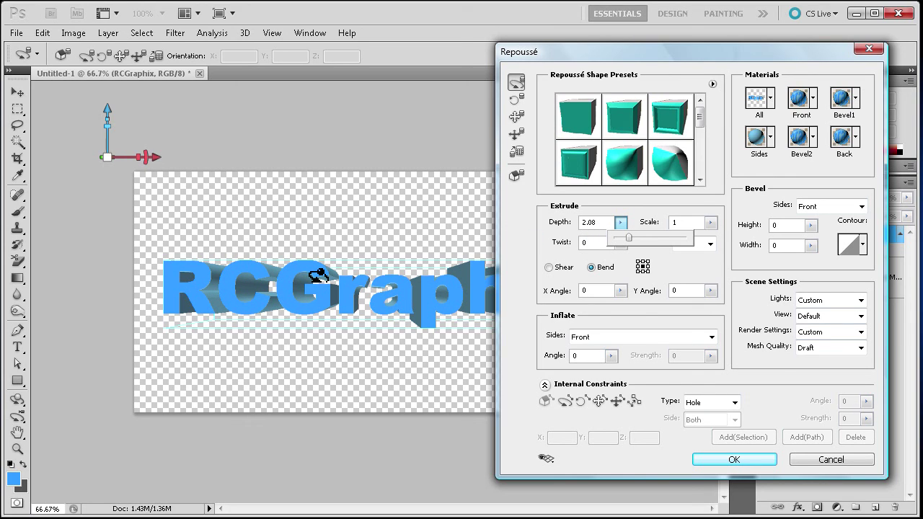
pyautogui.click(598, 223)
pyautogui.moveTo(597, 224); pyautogui.dragTo(570, 219)
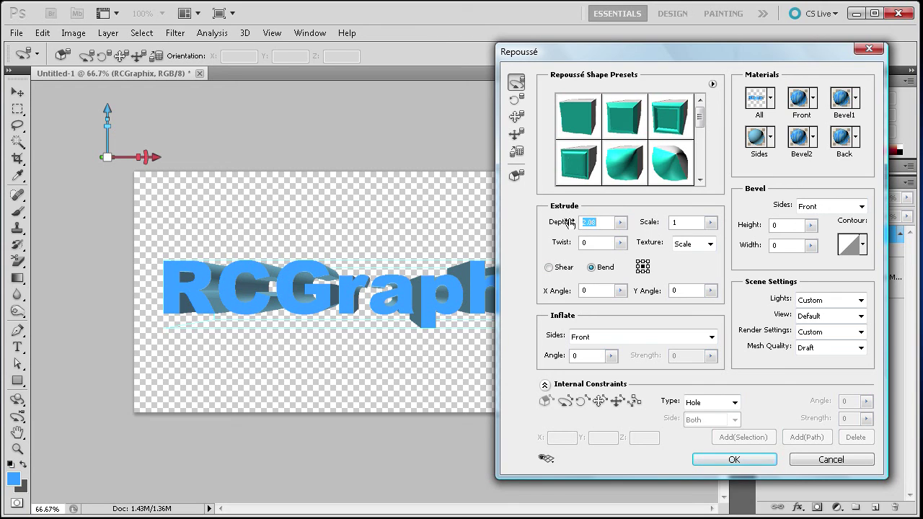
pyautogui.write('1')
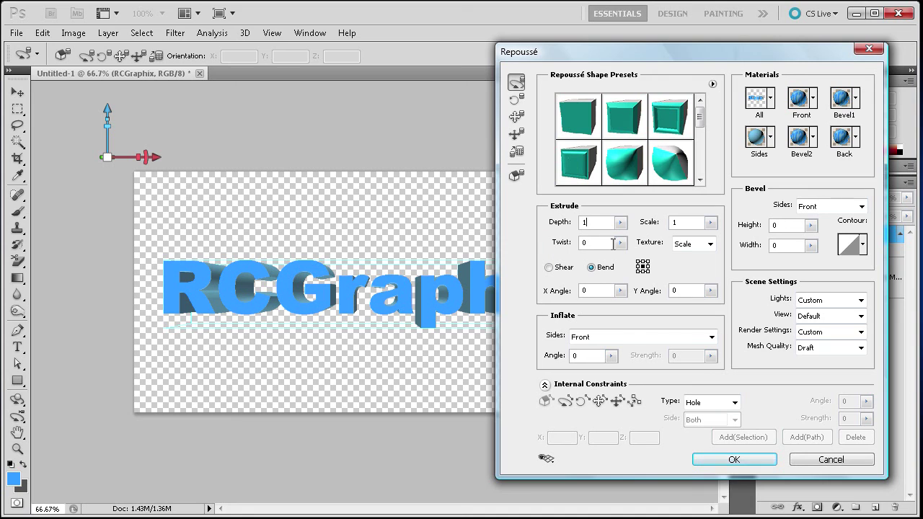
pyautogui.moveTo(620, 242); pyautogui.dragTo(613, 264)
pyautogui.doubleClick(604, 245)
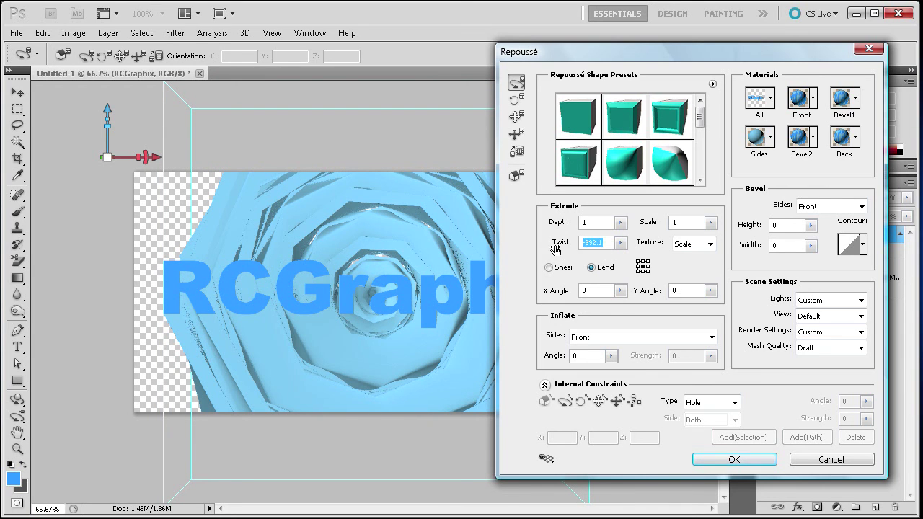
pyautogui.write('2')
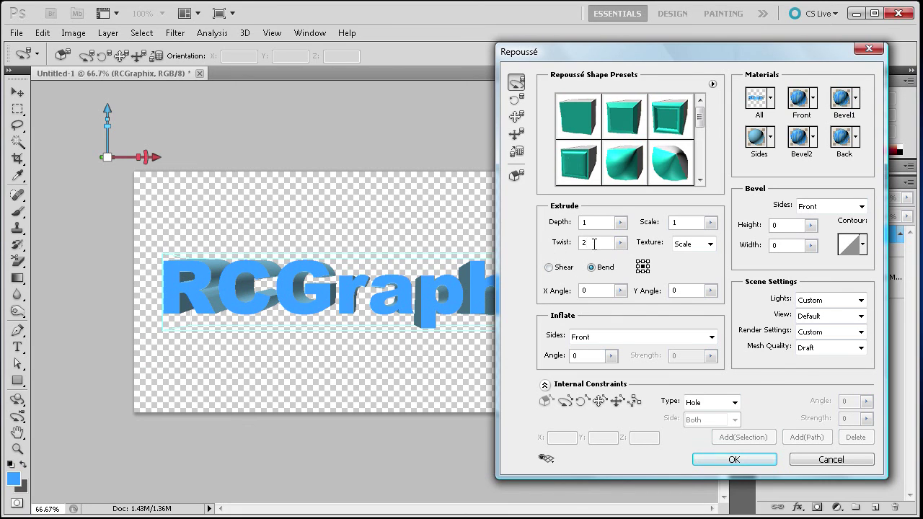
pyautogui.write('5')
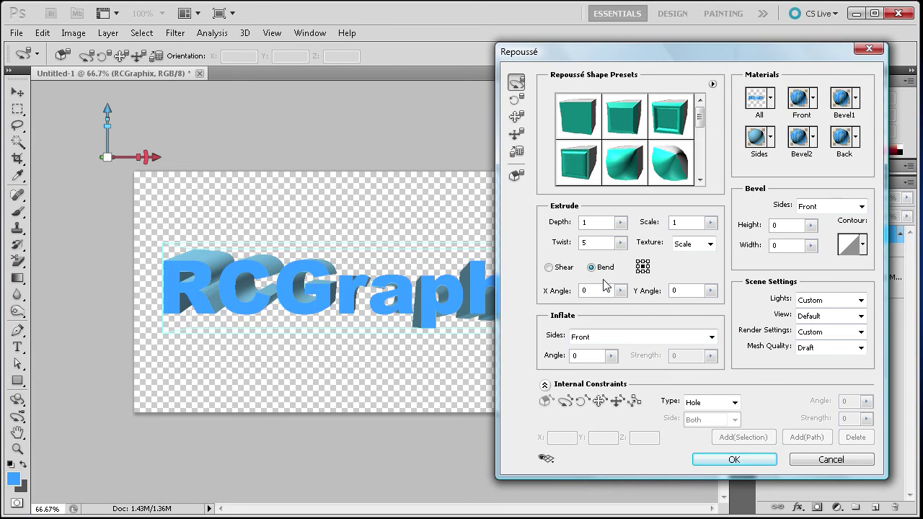
pyautogui.moveTo(585, 53); pyautogui.dragTo(561, 40)
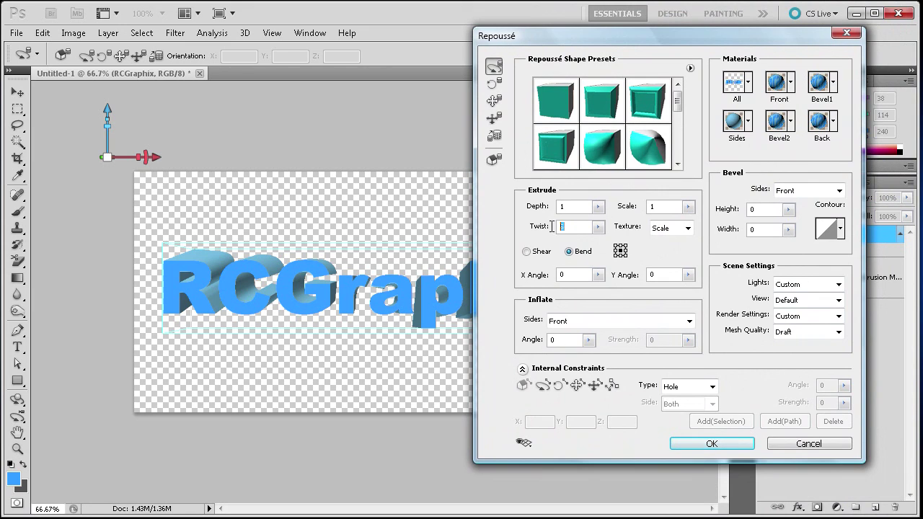
pyautogui.write('0')
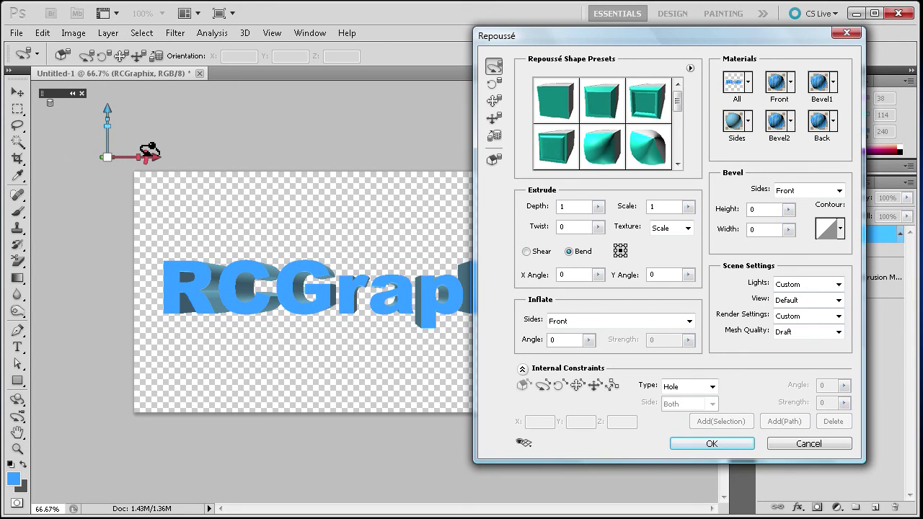
# - Rotate the extruded text into a perspective view and apply the Repoussé settings
pyautogui.moveTo(149, 153); pyautogui.dragTo(240, 150)
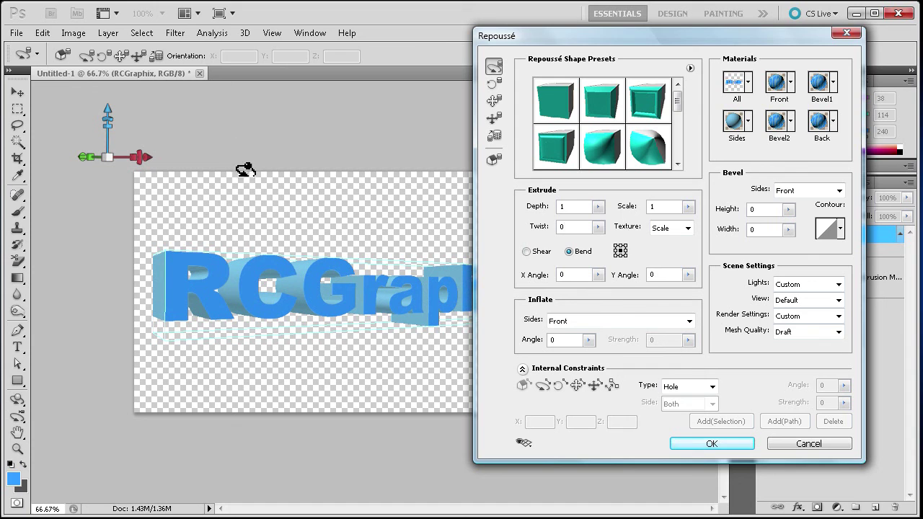
pyautogui.click(708, 445)
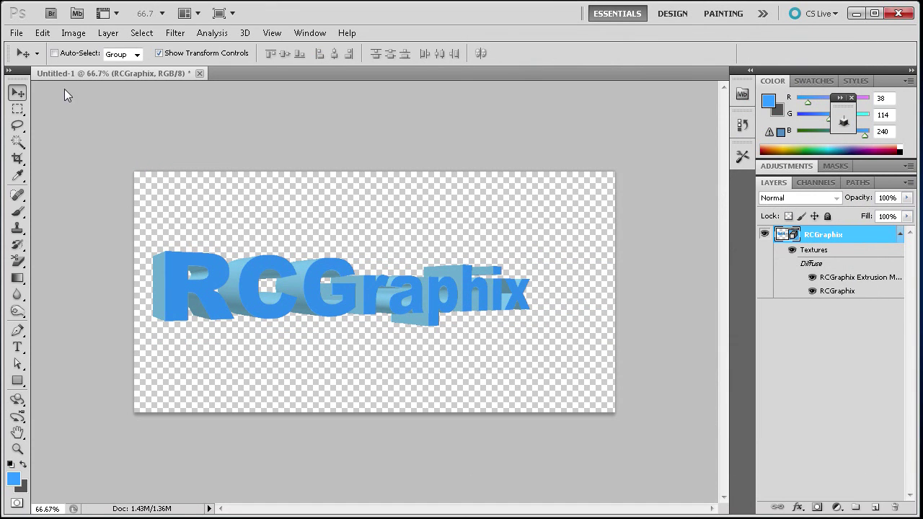
# - Nudge the 3D RCGraphix layer slightly to the right
pyautogui.moveTo(248, 280); pyautogui.dragTo(276, 287)
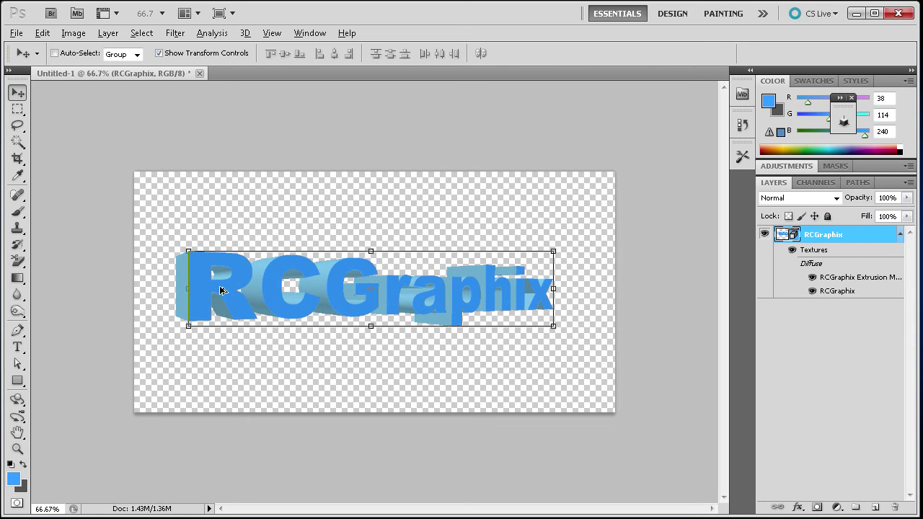
pyautogui.scroll(5, 221, 290)
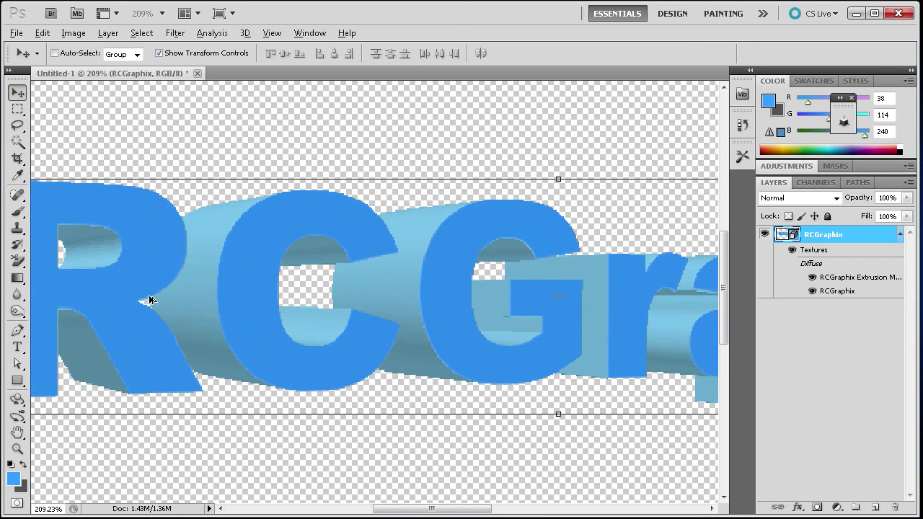
pyautogui.moveTo(386, 510); pyautogui.dragTo(394, 512)
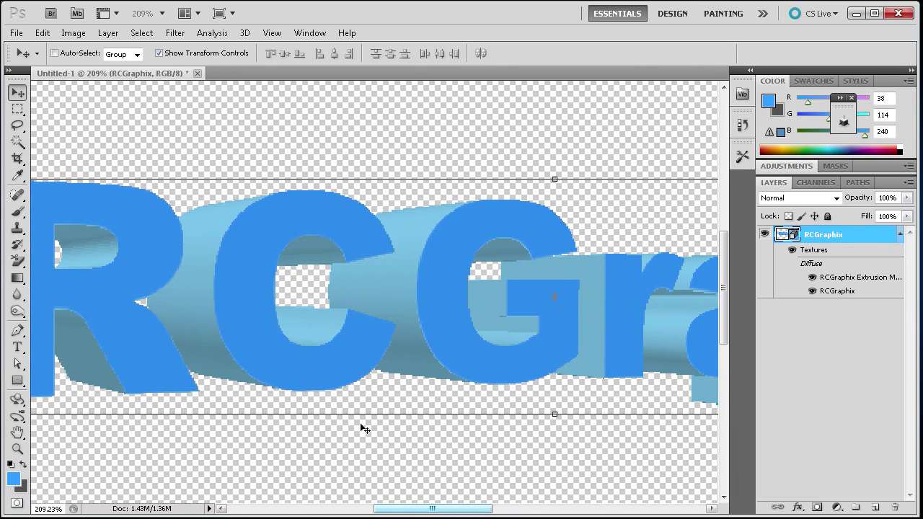
pyautogui.scroll(-4, 363, 288)
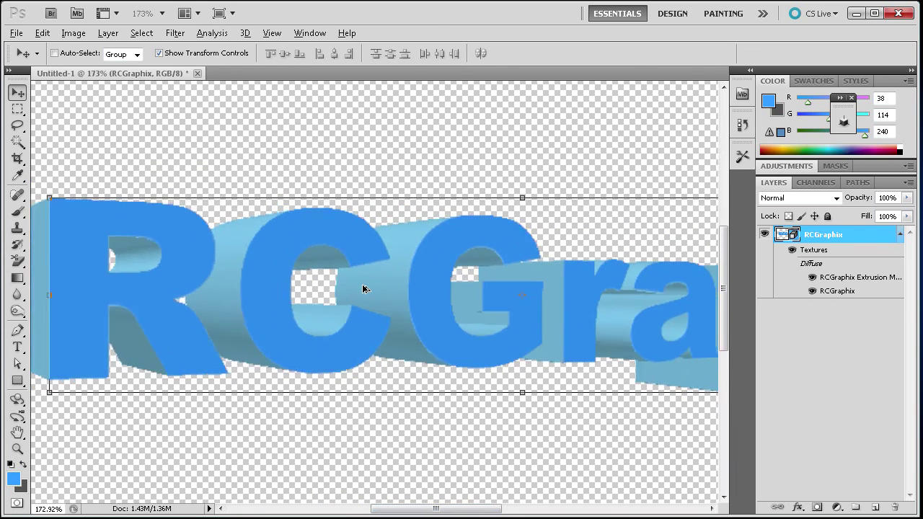
pyautogui.scroll(-2, 406, 424)
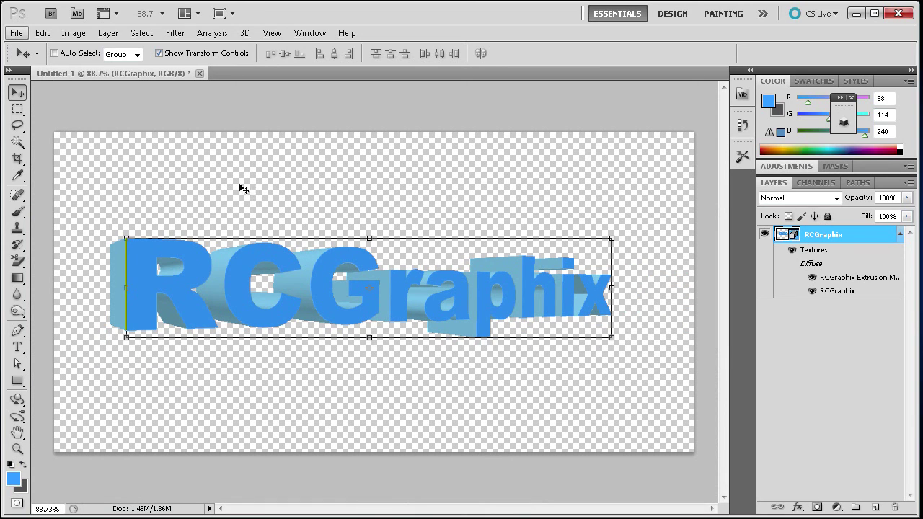
# - Open the 3D panel from the 3D menu and float it over the canvas
pyautogui.click(245, 33)
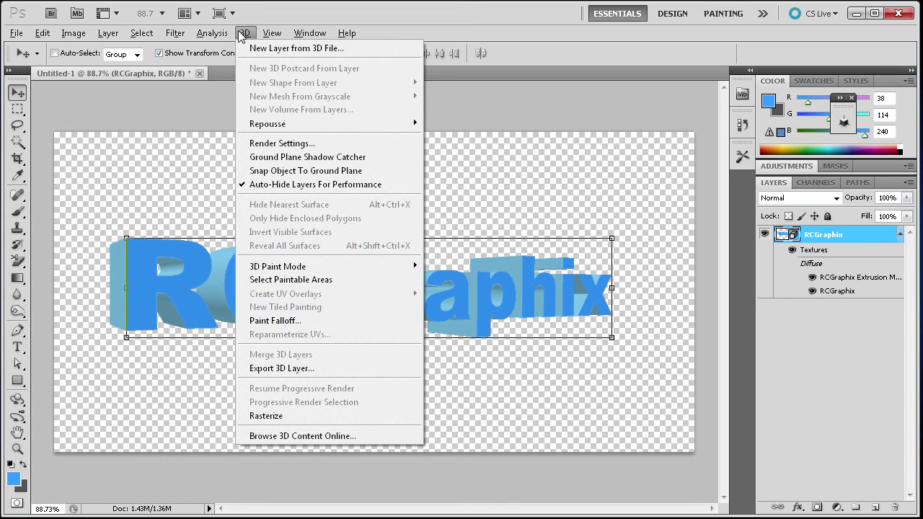
pyautogui.moveTo(305, 33)
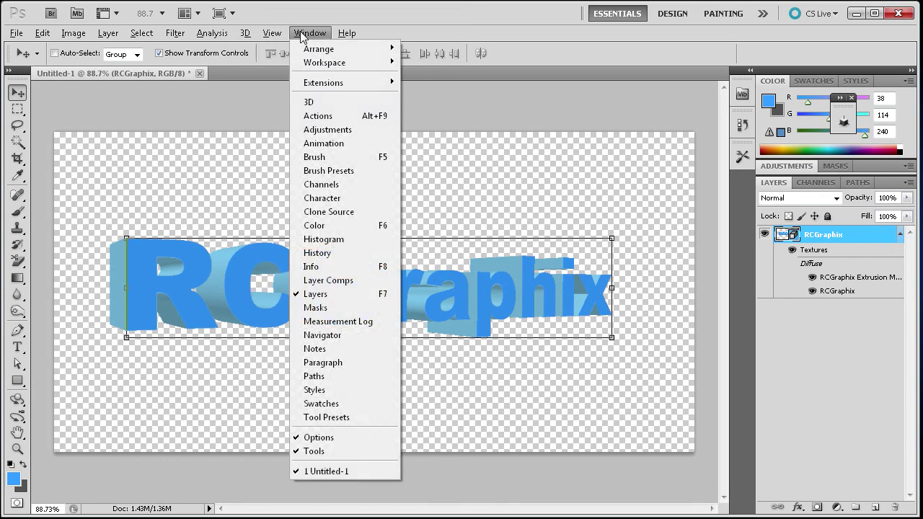
pyautogui.click(315, 103)
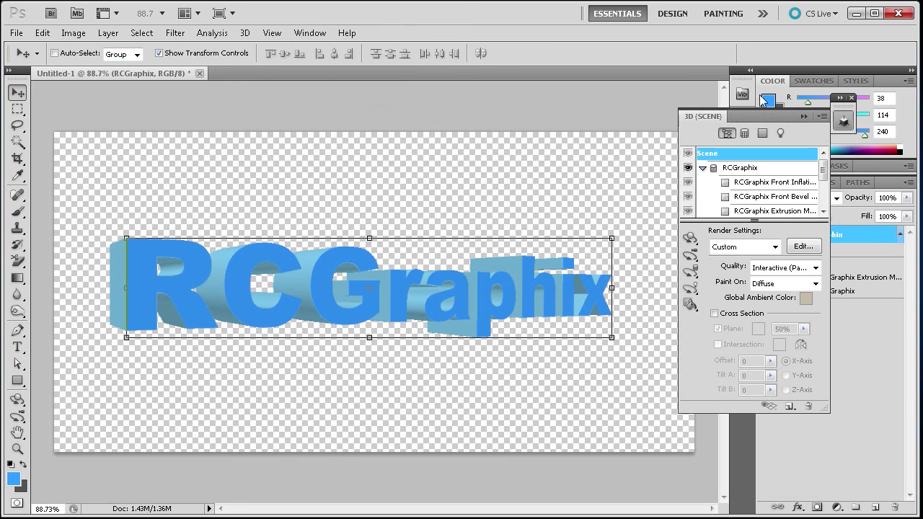
pyautogui.moveTo(842, 124); pyautogui.dragTo(445, 147)
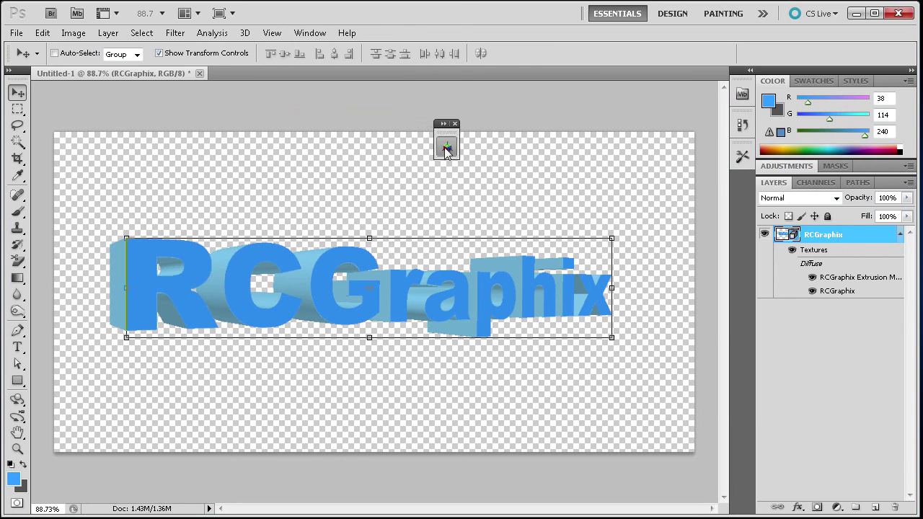
pyautogui.click(444, 147)
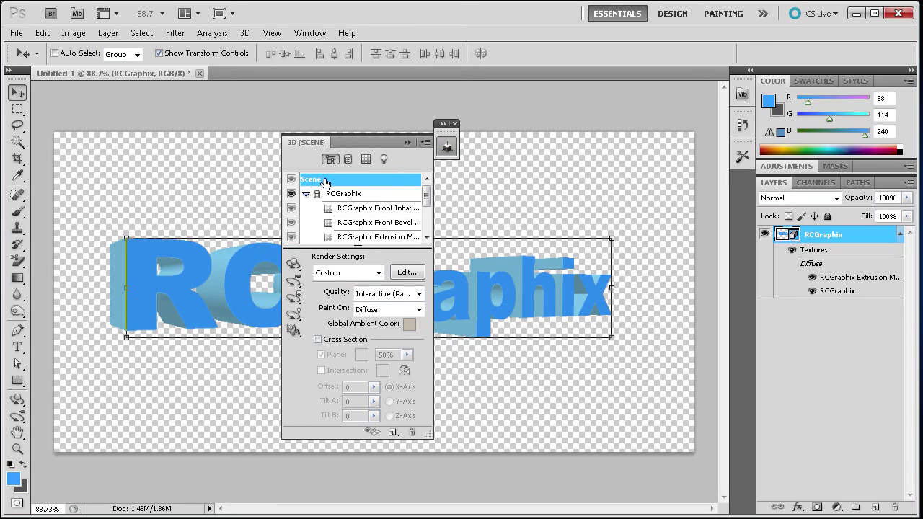
# - Inspect the Front Inflation material, then return to the Scene render settings
pyautogui.moveTo(426, 194); pyautogui.dragTo(427, 219)
pyautogui.click(393, 199)
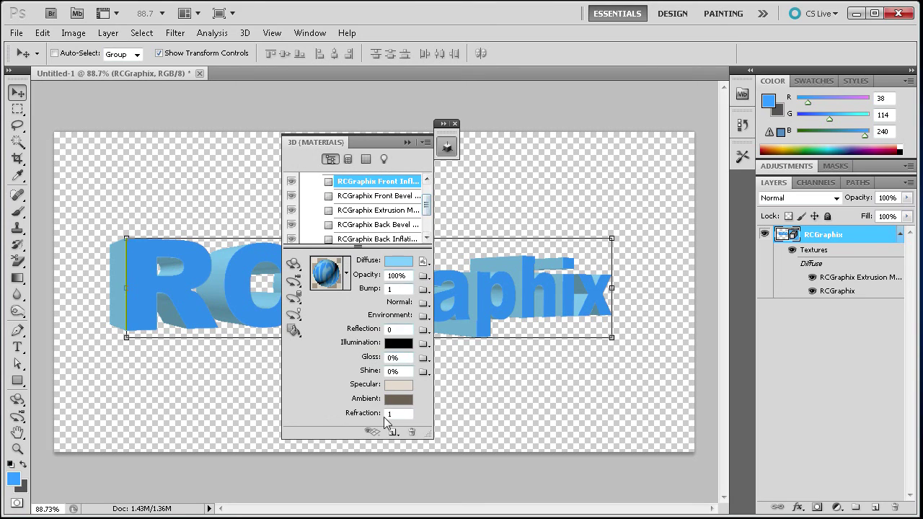
pyautogui.scroll(2, 425, 202)
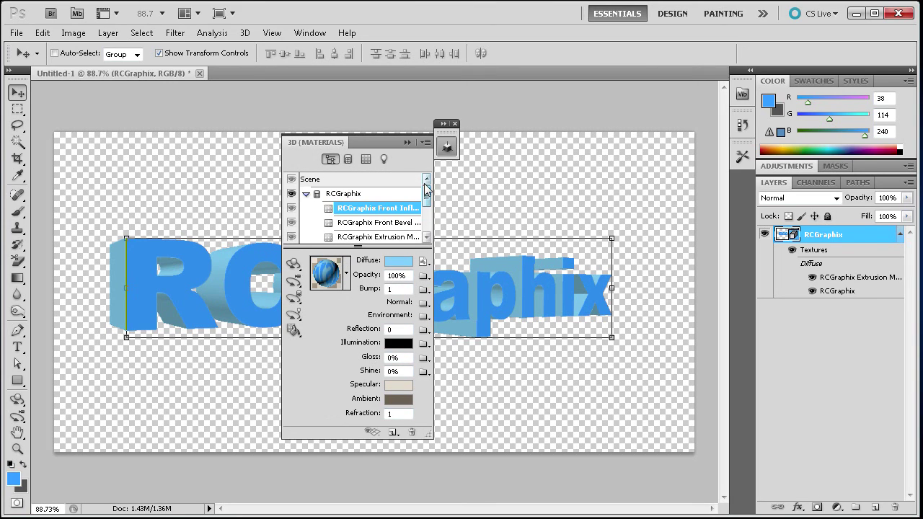
pyautogui.click(314, 182)
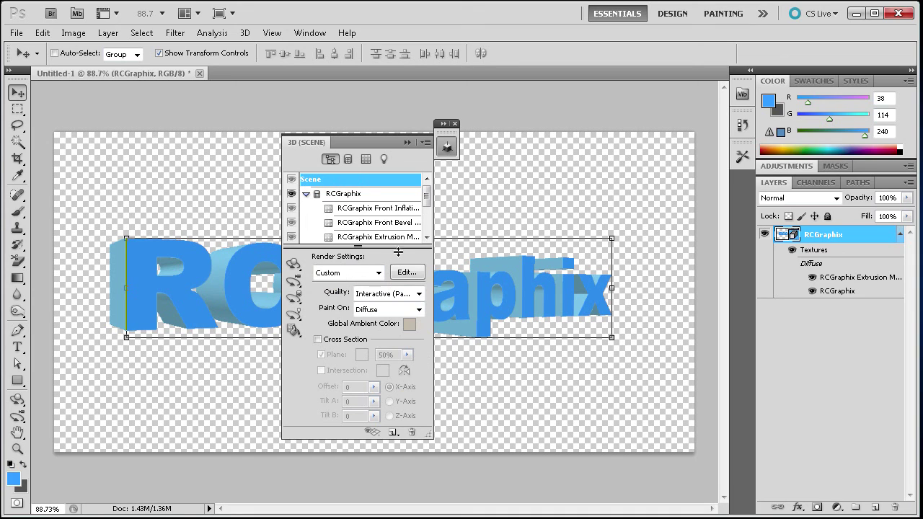
# - Leave render quality unchanged and dock the 3D panel beside Color in the right column
pyautogui.click(417, 295)
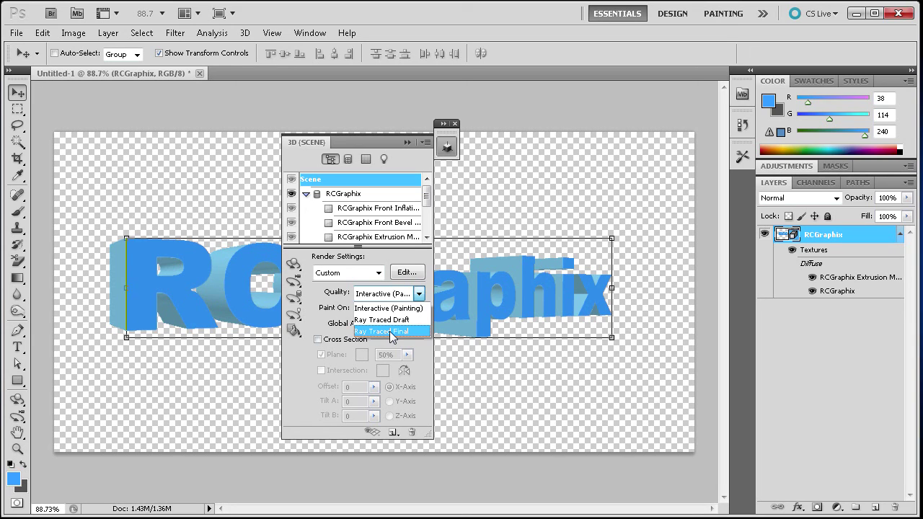
pyautogui.click(360, 140)
pyautogui.click(446, 147)
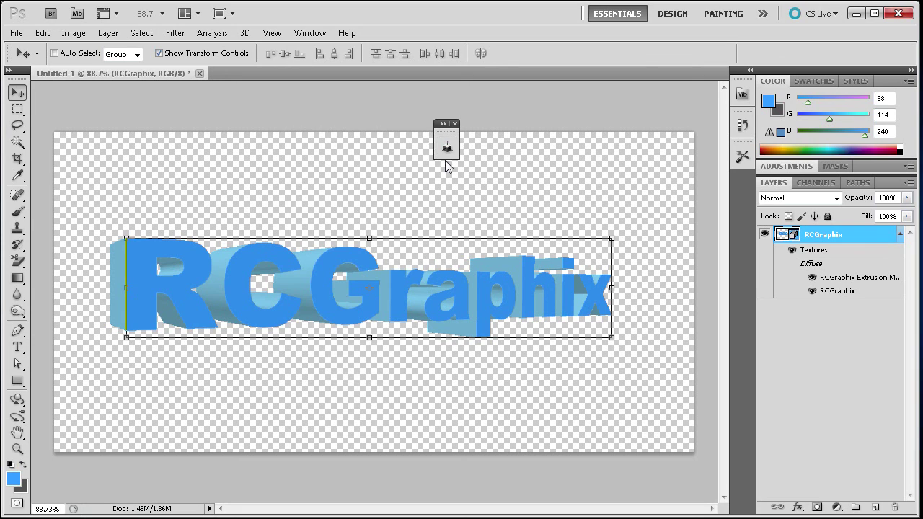
pyautogui.moveTo(443, 146); pyautogui.dragTo(895, 121)
pyautogui.click(896, 119)
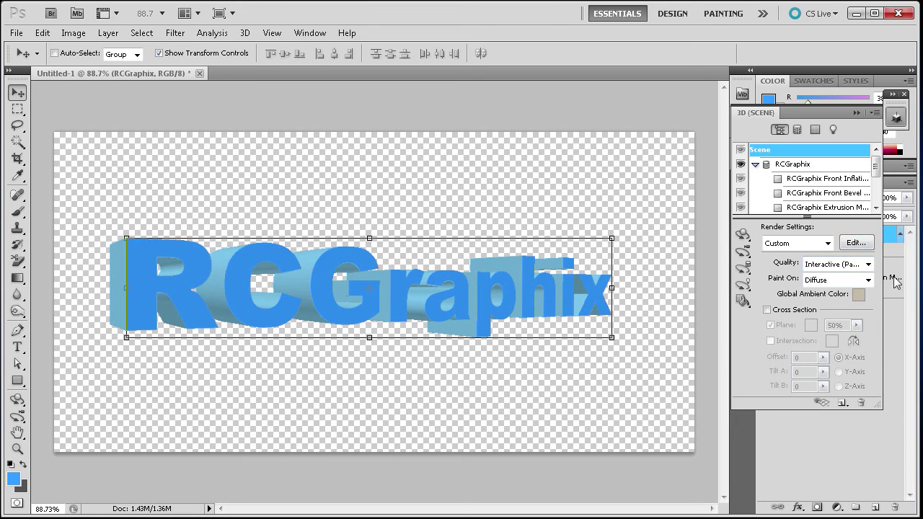
# - Set the scene's render Quality to Ray Traced Final
pyautogui.click(868, 265)
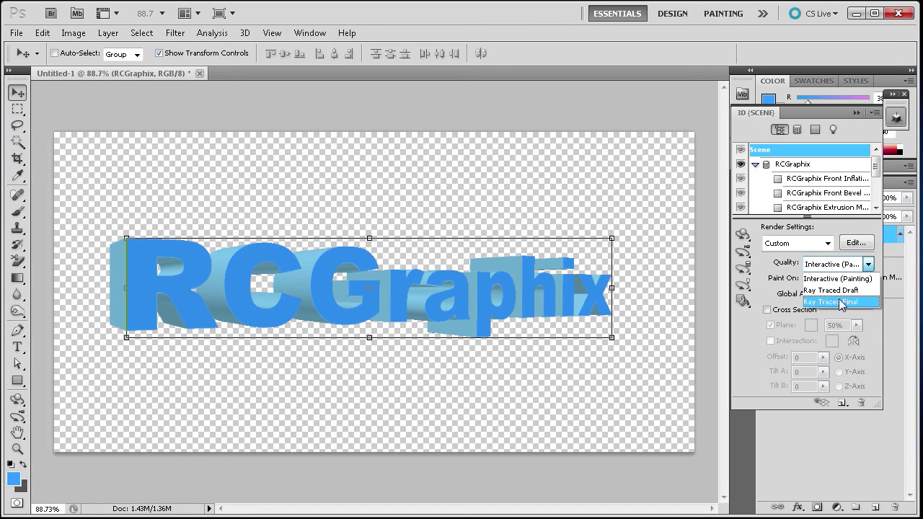
pyautogui.click(835, 302)
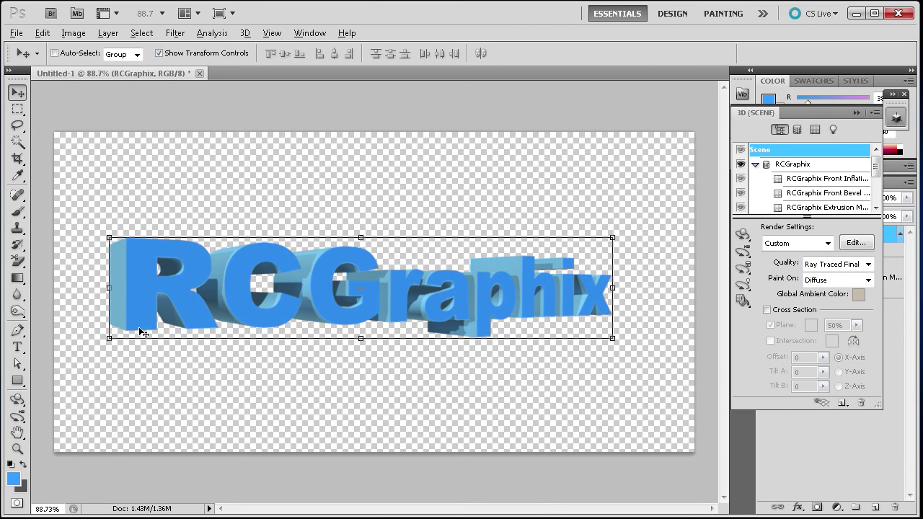
pyautogui.scroll(3, 142, 332)
pyautogui.scroll(2, 214, 349)
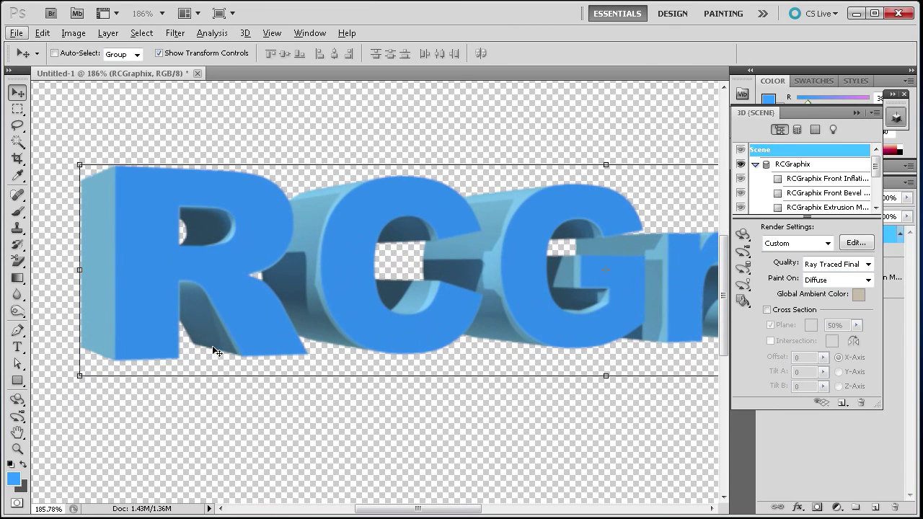
pyautogui.moveTo(380, 509); pyautogui.dragTo(404, 509)
pyautogui.scroll(-2, 435, 377)
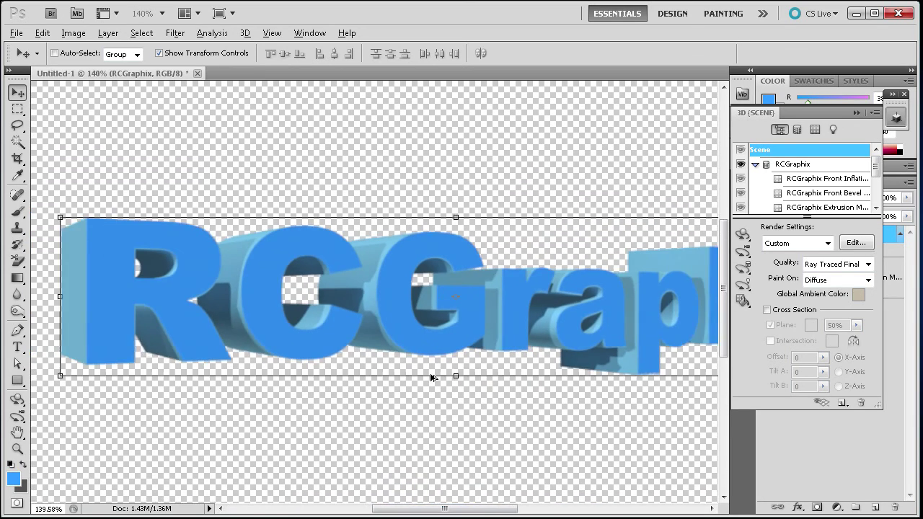
pyautogui.scroll(-2, 296, 287)
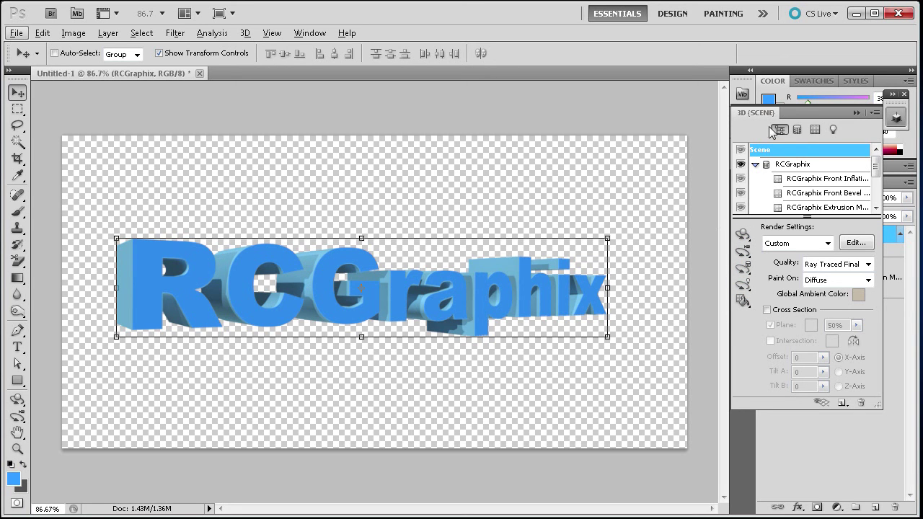
# - Collapse the 3D panel and show the History panel
pyautogui.click(896, 118)
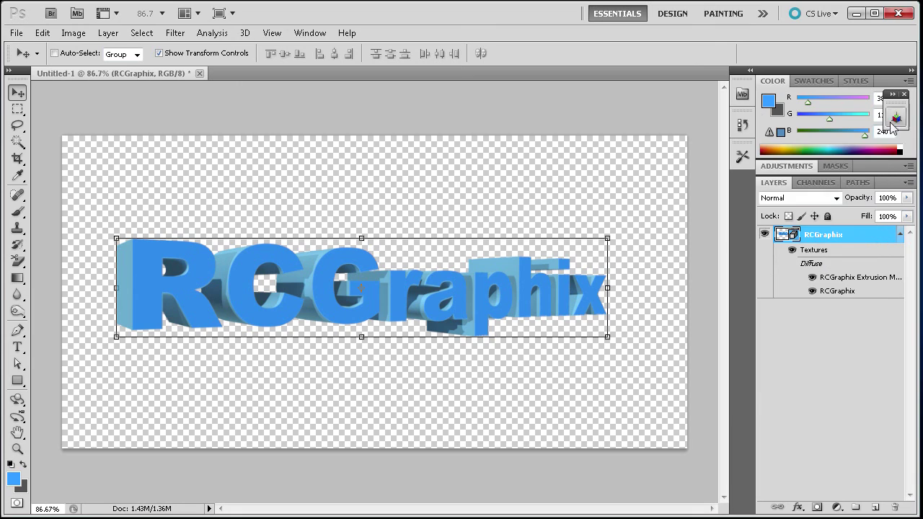
pyautogui.click(745, 130)
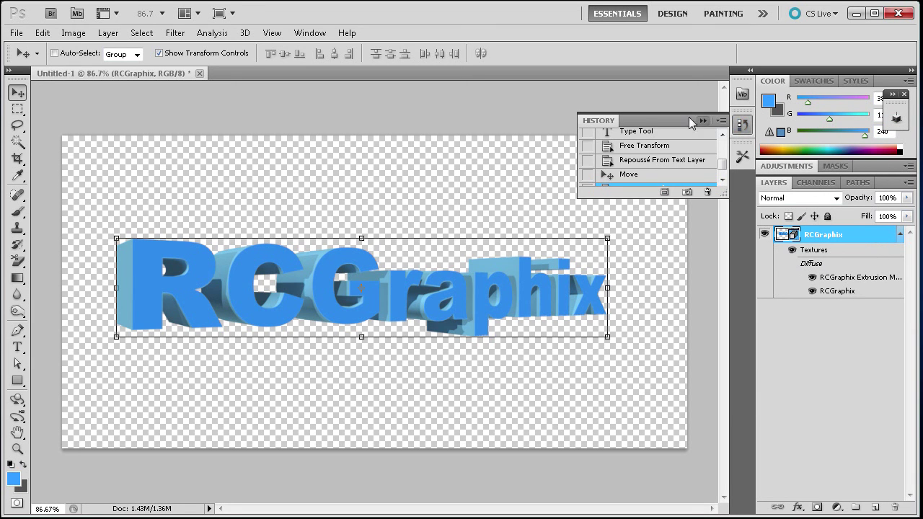
pyautogui.scroll(3, 651, 164)
pyautogui.scroll(2, 651, 164)
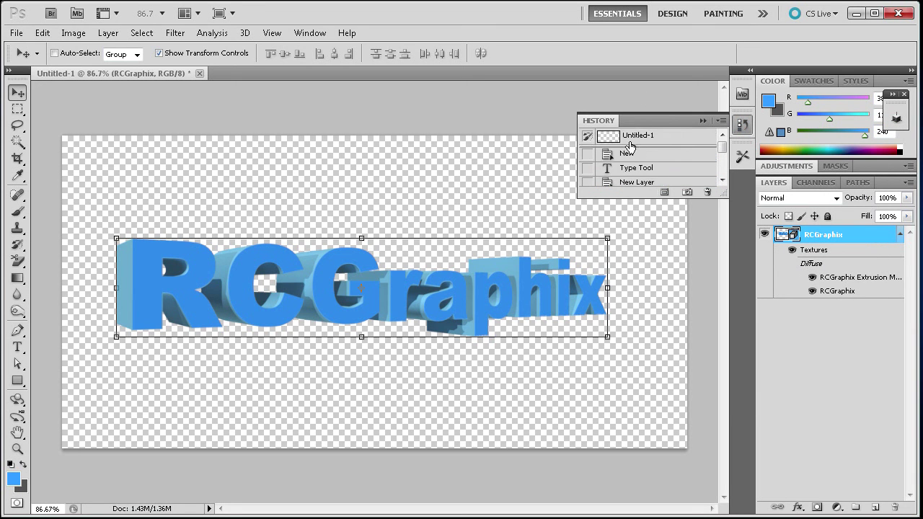
pyautogui.scroll(-5, 628, 158)
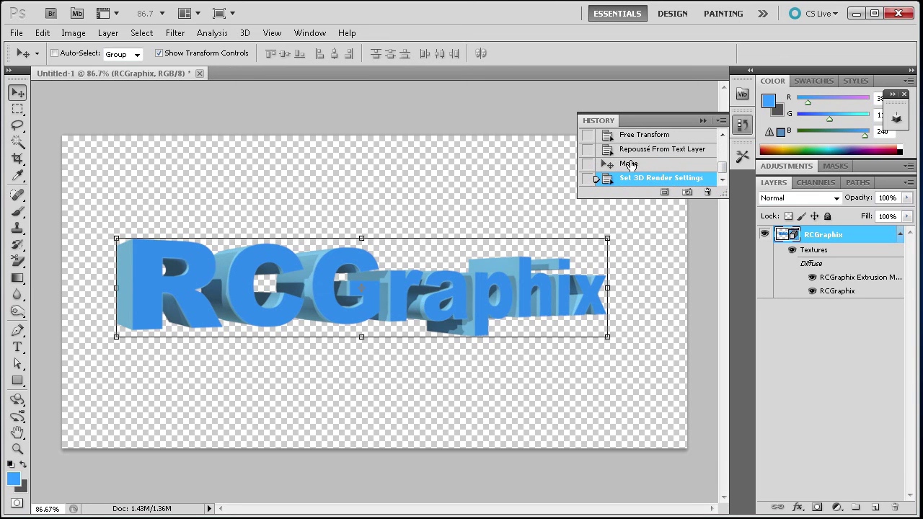
# - Toggle between the Move and Set 3D Render Settings states, ending on the ray-traced render
pyautogui.click(628, 165)
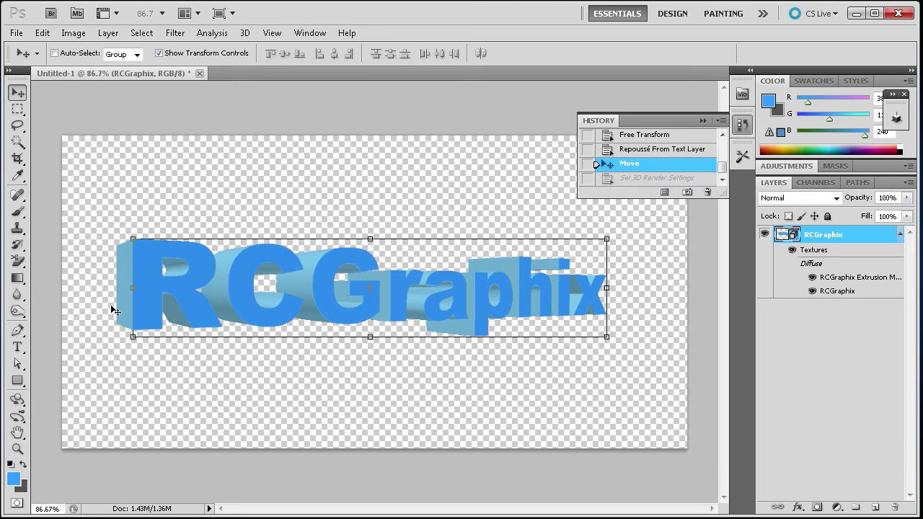
pyautogui.click(649, 178)
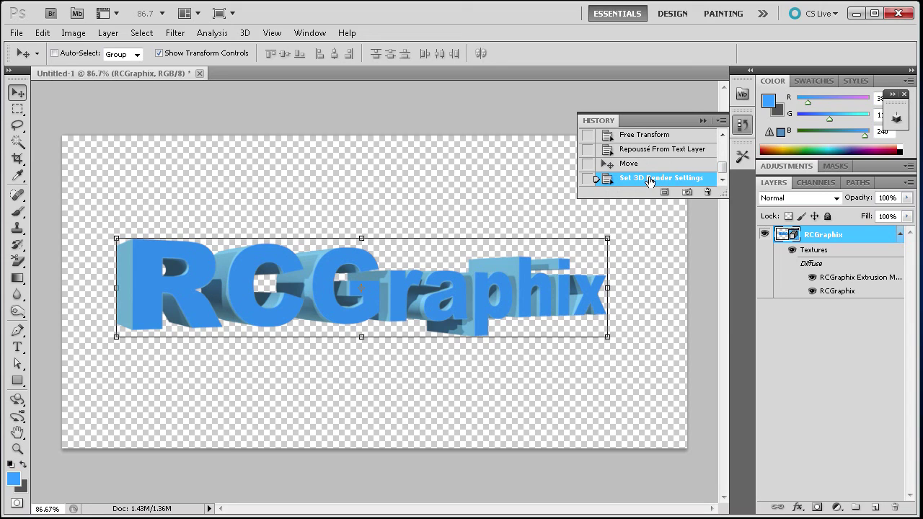
pyautogui.click(633, 170)
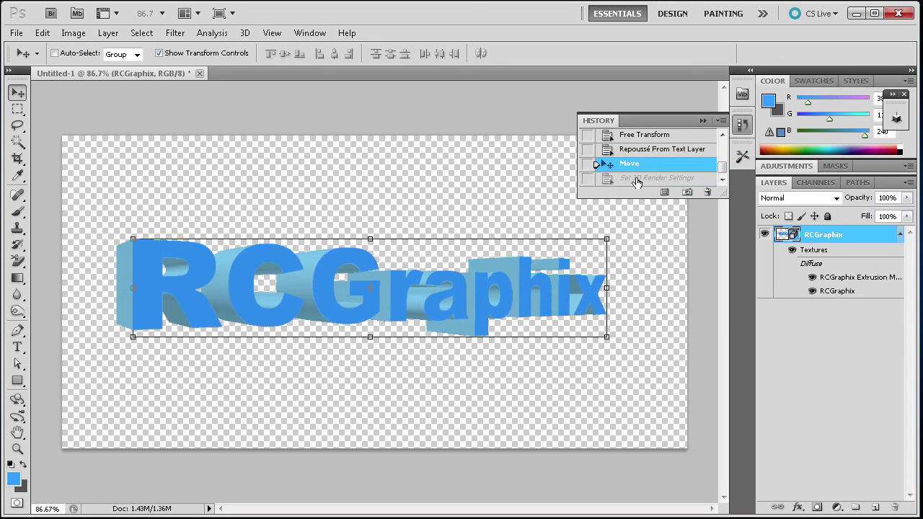
pyautogui.click(636, 180)
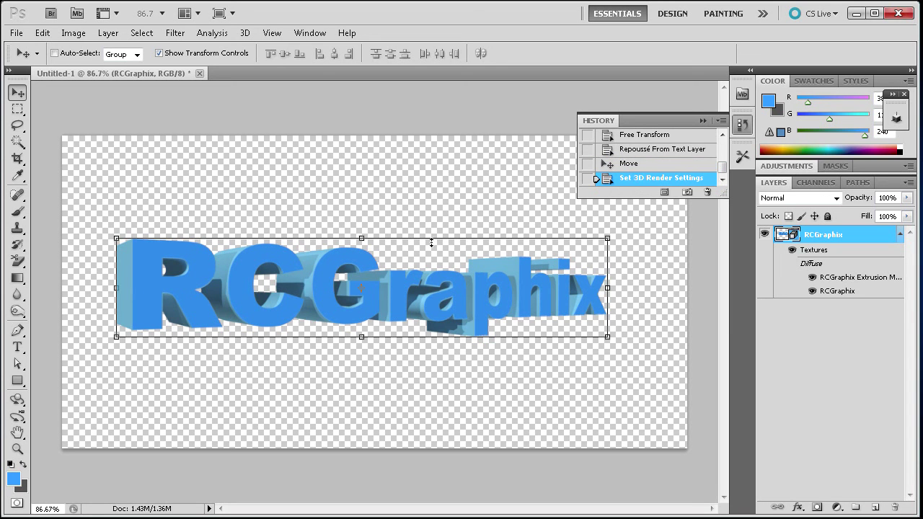